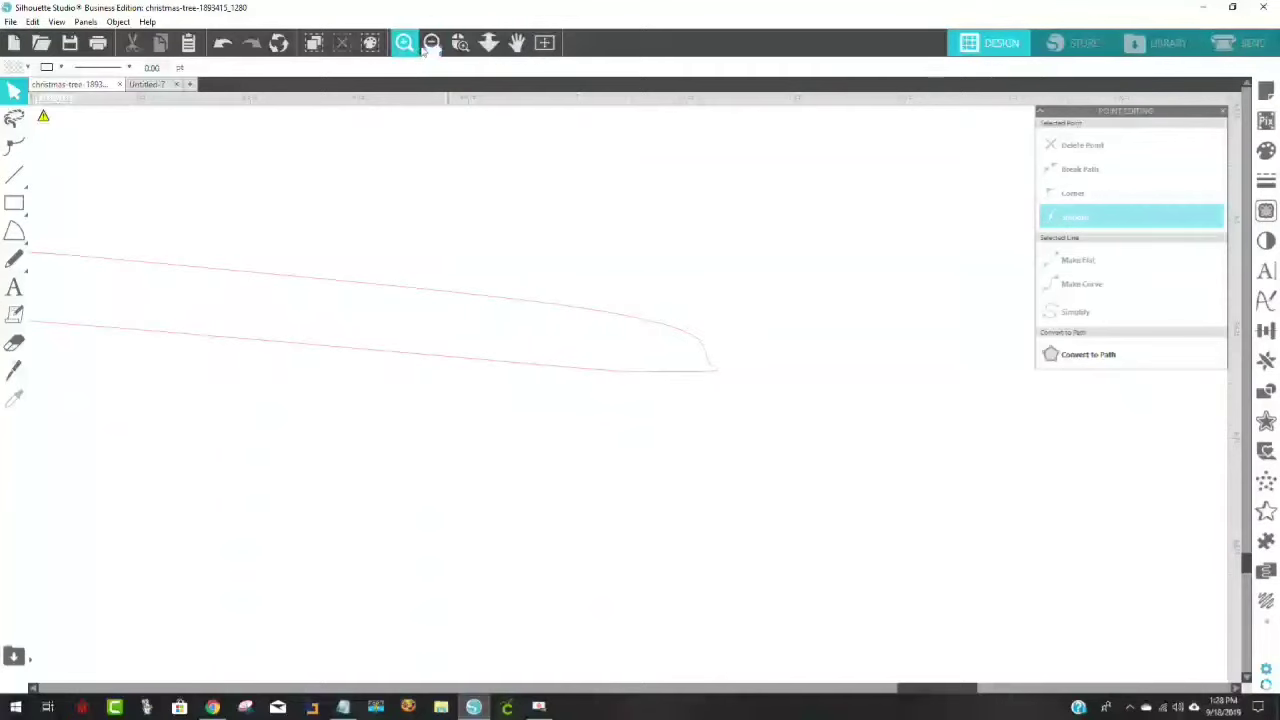
# Step: Move the inverted tree image onto the page so it lies over the traced tree outline
pyautogui.click(432, 43)
pyautogui.click(432, 43)
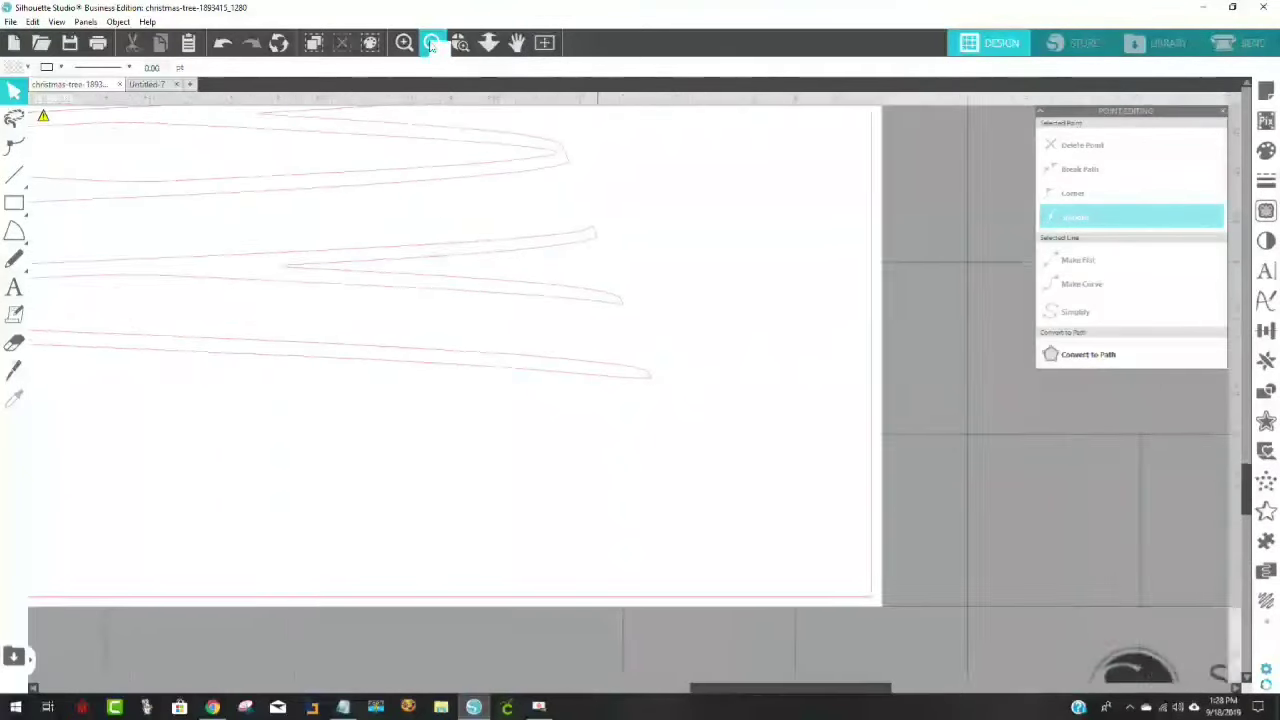
pyautogui.click(432, 43)
pyautogui.click(432, 43)
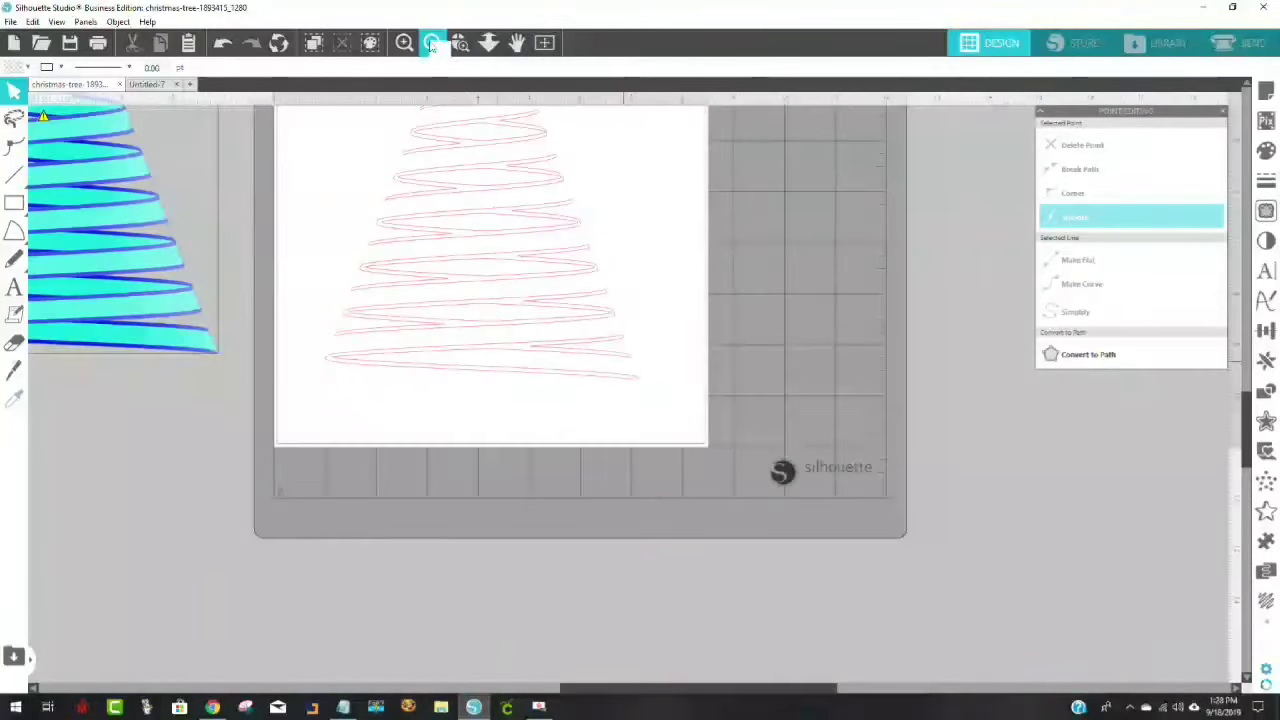
pyautogui.scroll(2, 757, 316)
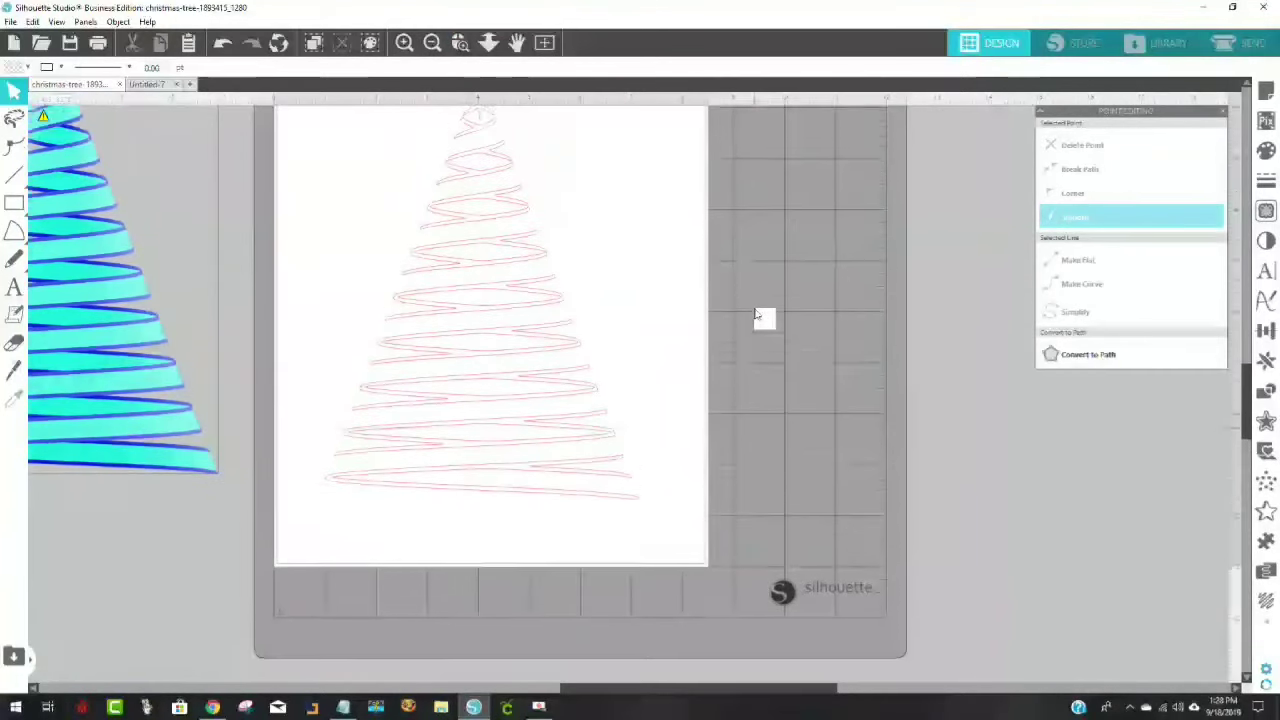
pyautogui.scroll(2, 757, 316)
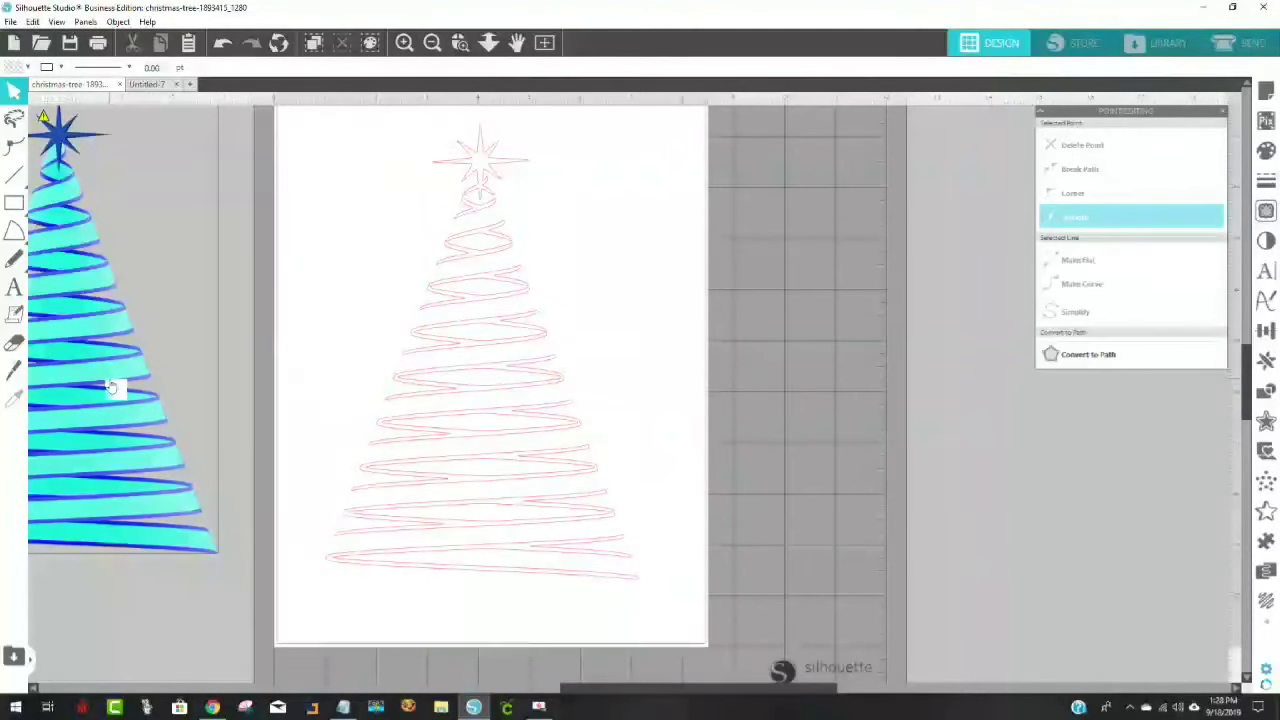
pyautogui.moveTo(116, 387); pyautogui.dragTo(533, 413)
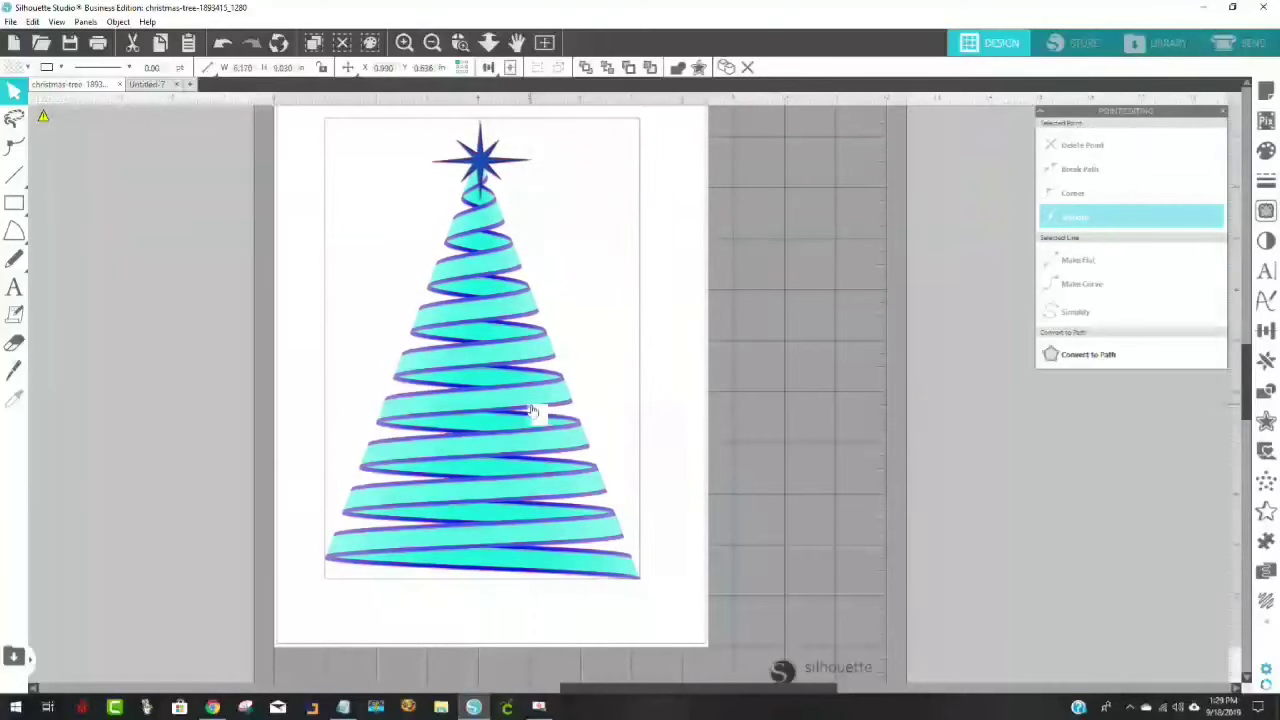
pyautogui.press('Escape')
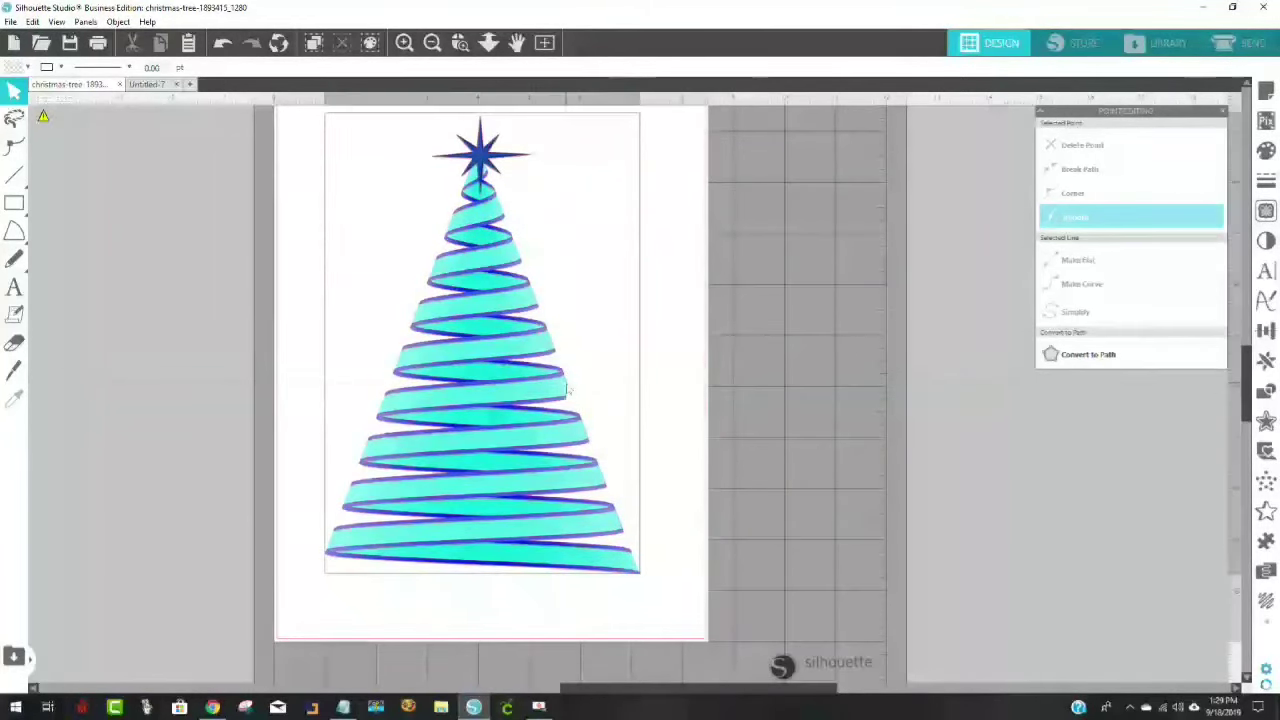
# Step: Nudge the tree image down and back up to check its alignment with the traced outline
pyautogui.click(567, 390)
pyautogui.press('Down')
pyautogui.press('Down')
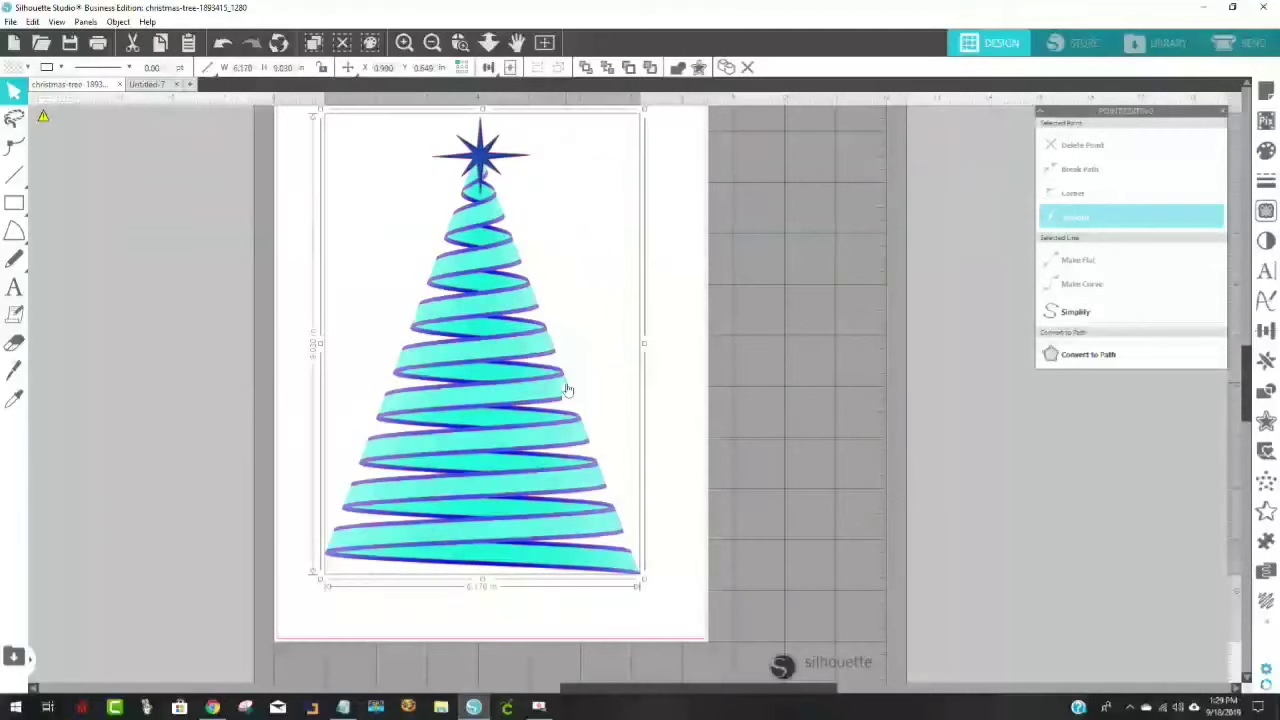
pyautogui.press('Down')
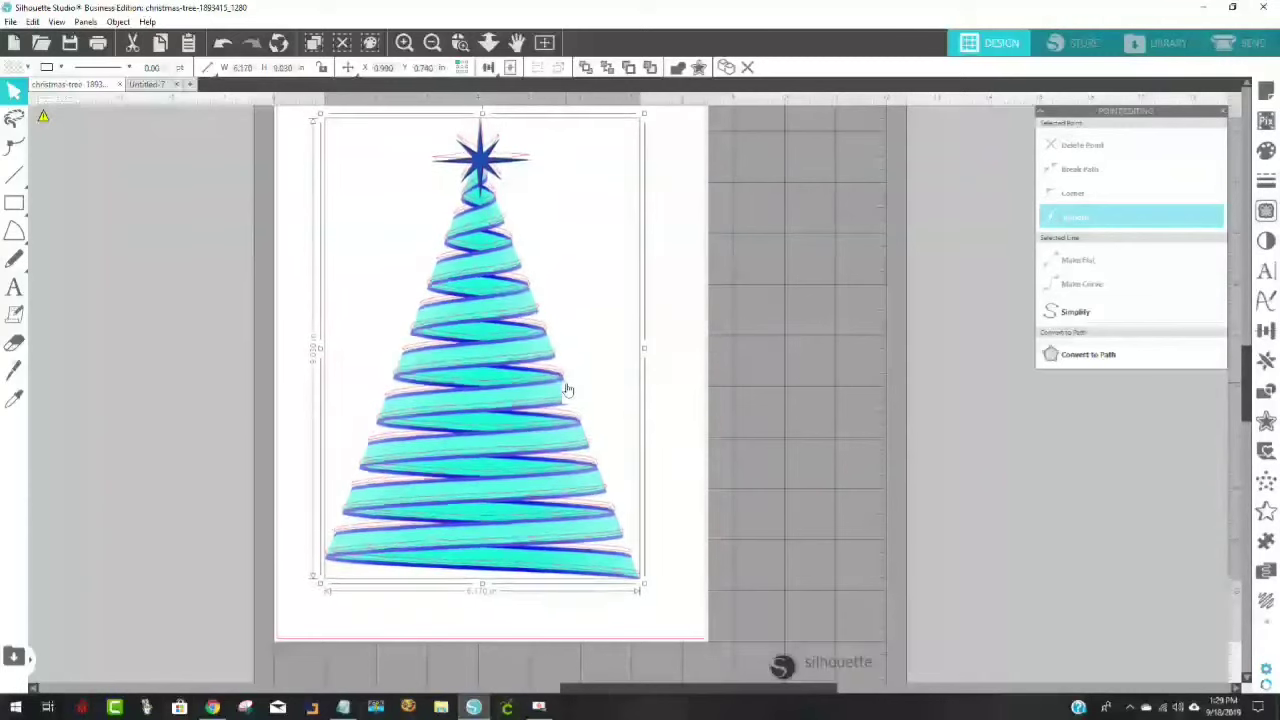
pyautogui.press('Up')
pyautogui.press('Up')
pyautogui.press('Up')
pyautogui.press('Up')
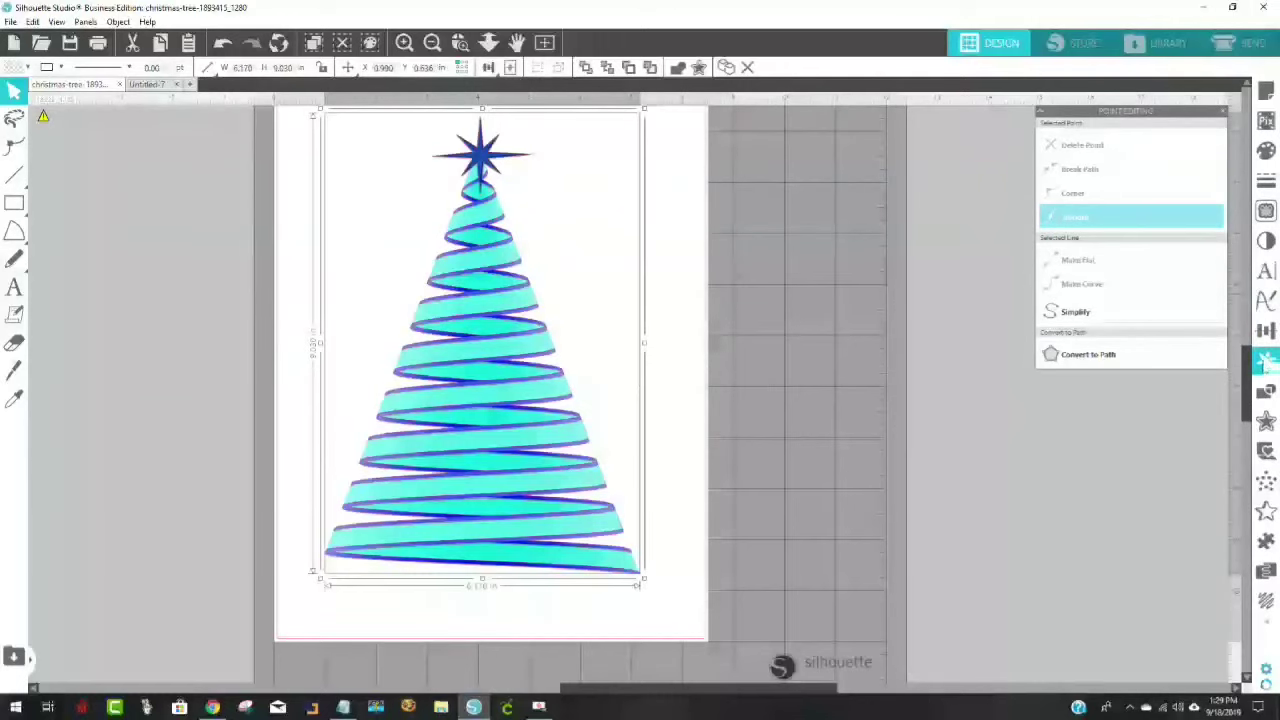
# Step: Reduce the tree image's Inversion effect to 0 to bring back its original colors
pyautogui.moveTo(1261, 394); pyautogui.dragTo(1265, 272)
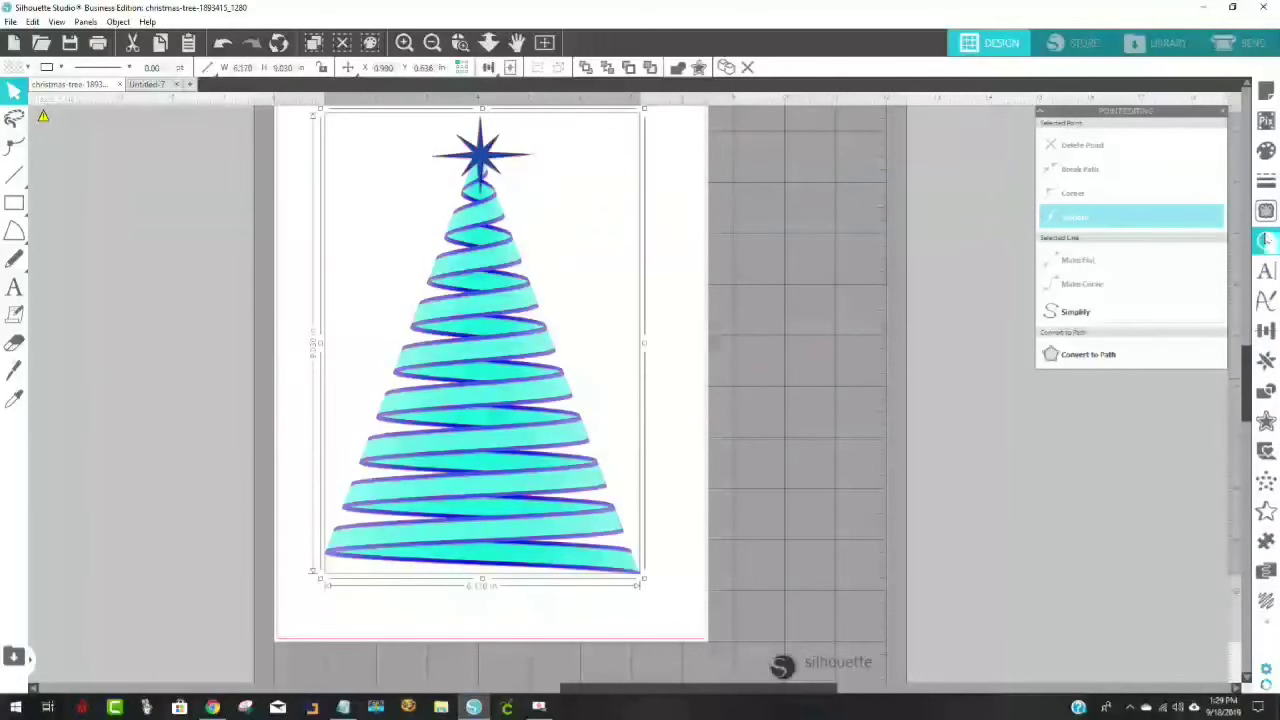
pyautogui.click(1265, 242)
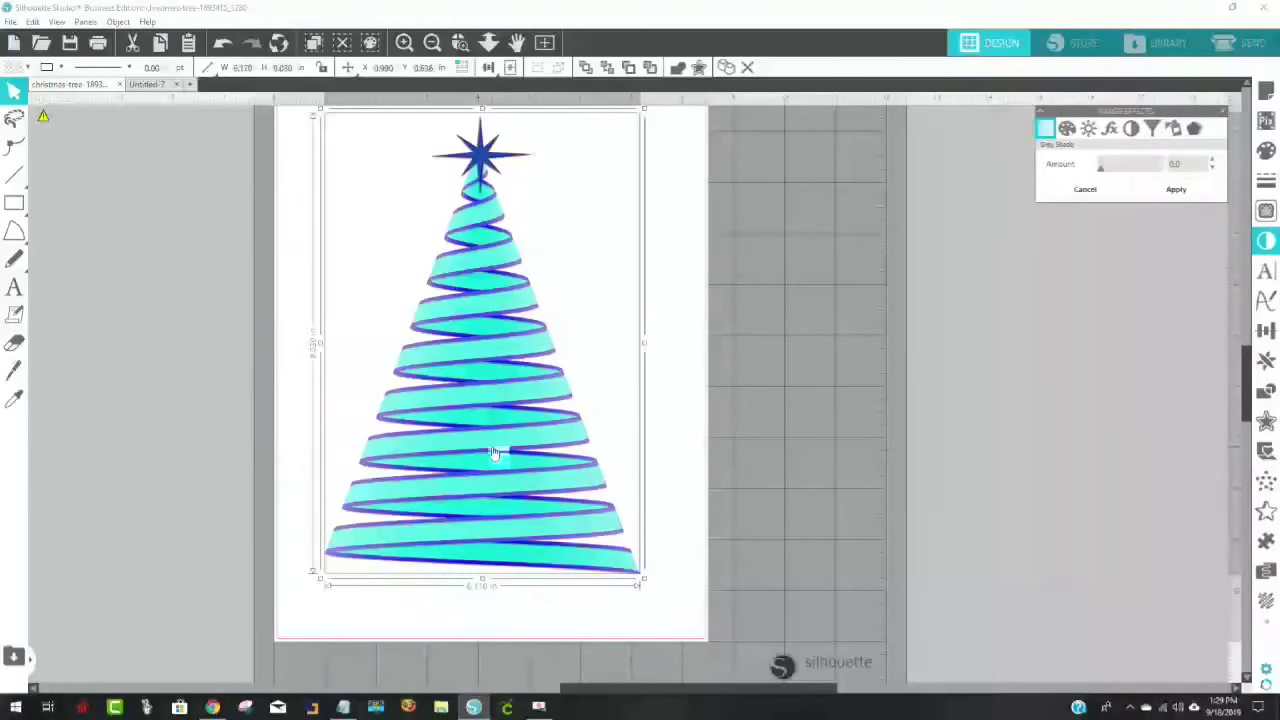
pyautogui.click(1130, 134)
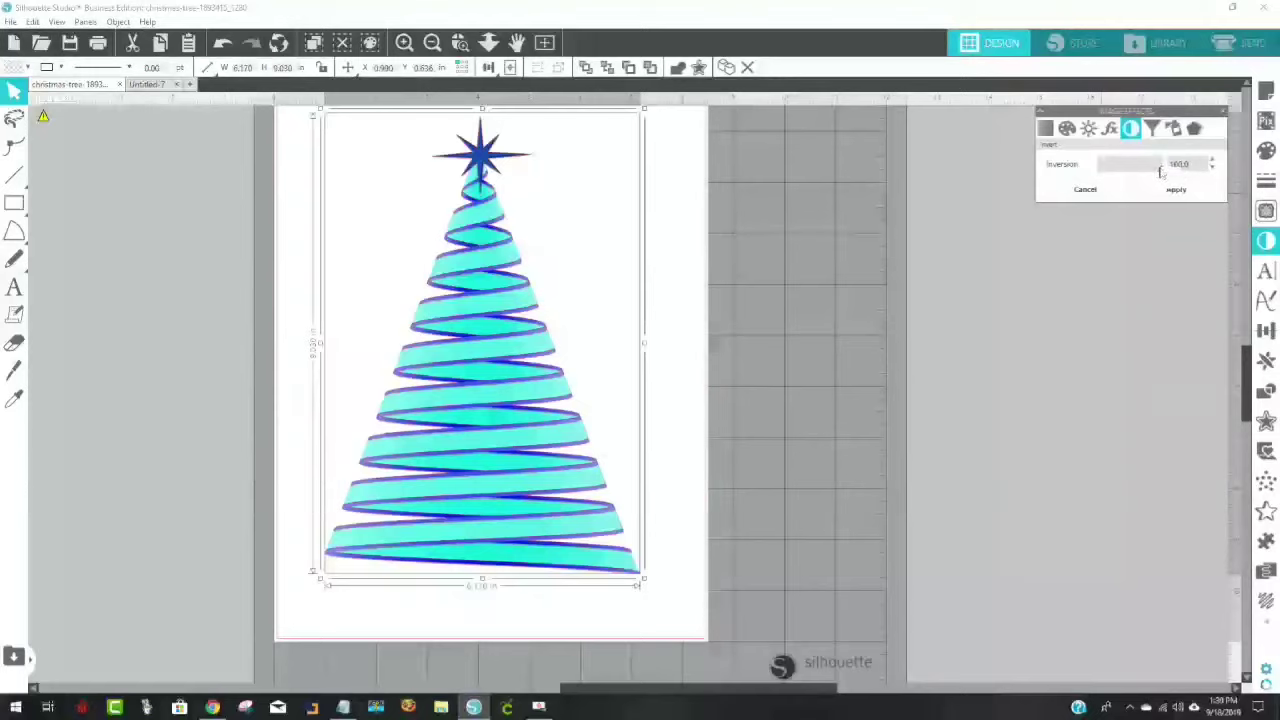
pyautogui.moveTo(1160, 172); pyautogui.dragTo(1091, 174)
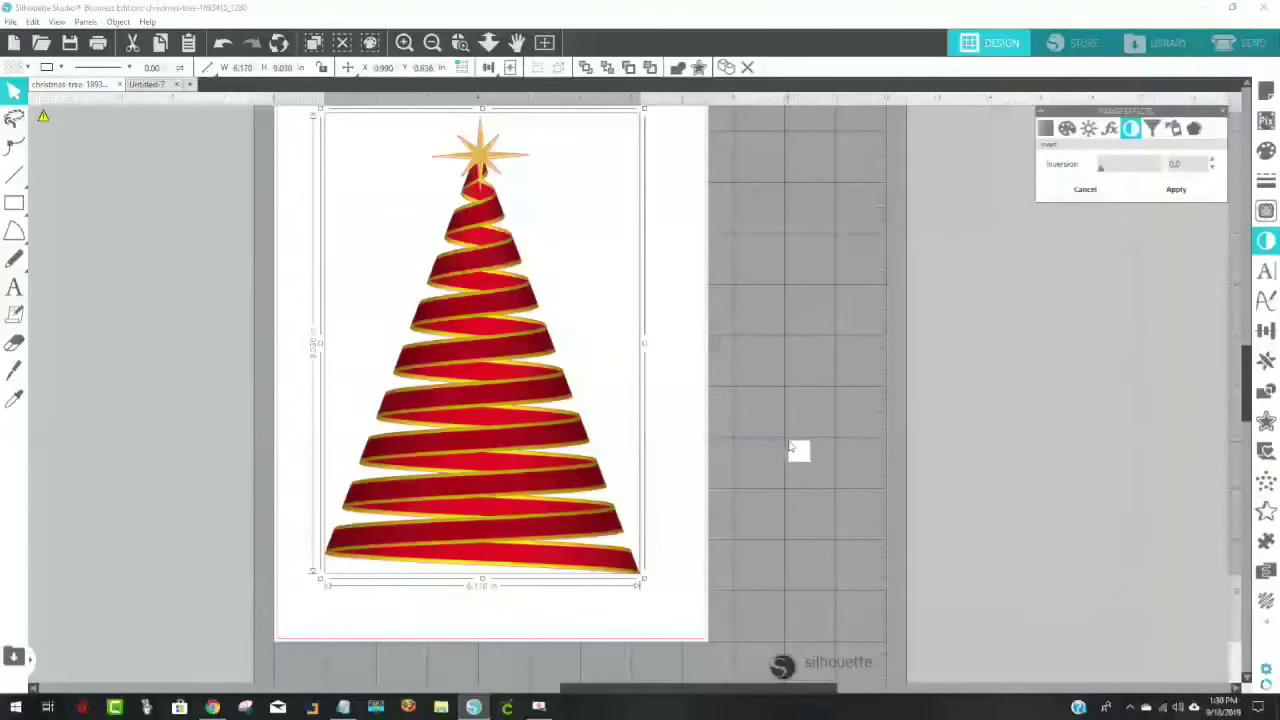
pyautogui.click(798, 421)
# Step: Move the red tree image off the page to expose the traced cut lines
pyautogui.moveTo(661, 590); pyautogui.dragTo(288, 97)
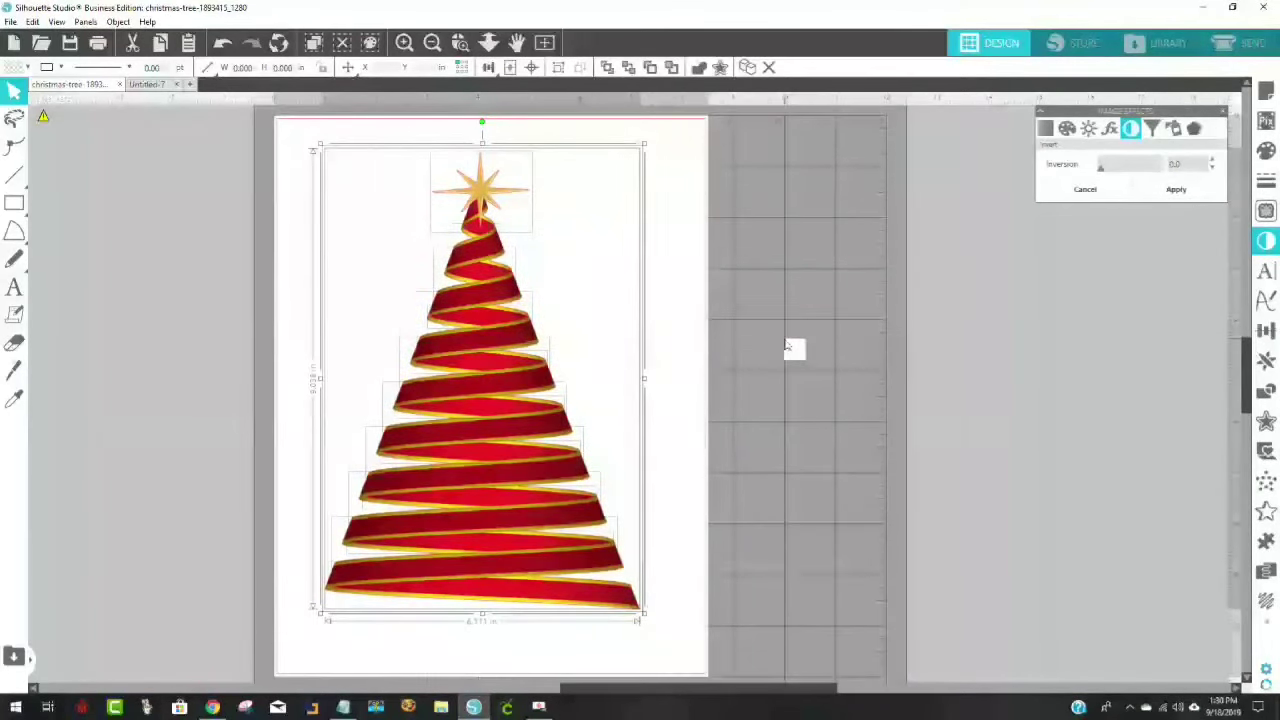
pyautogui.click(789, 348)
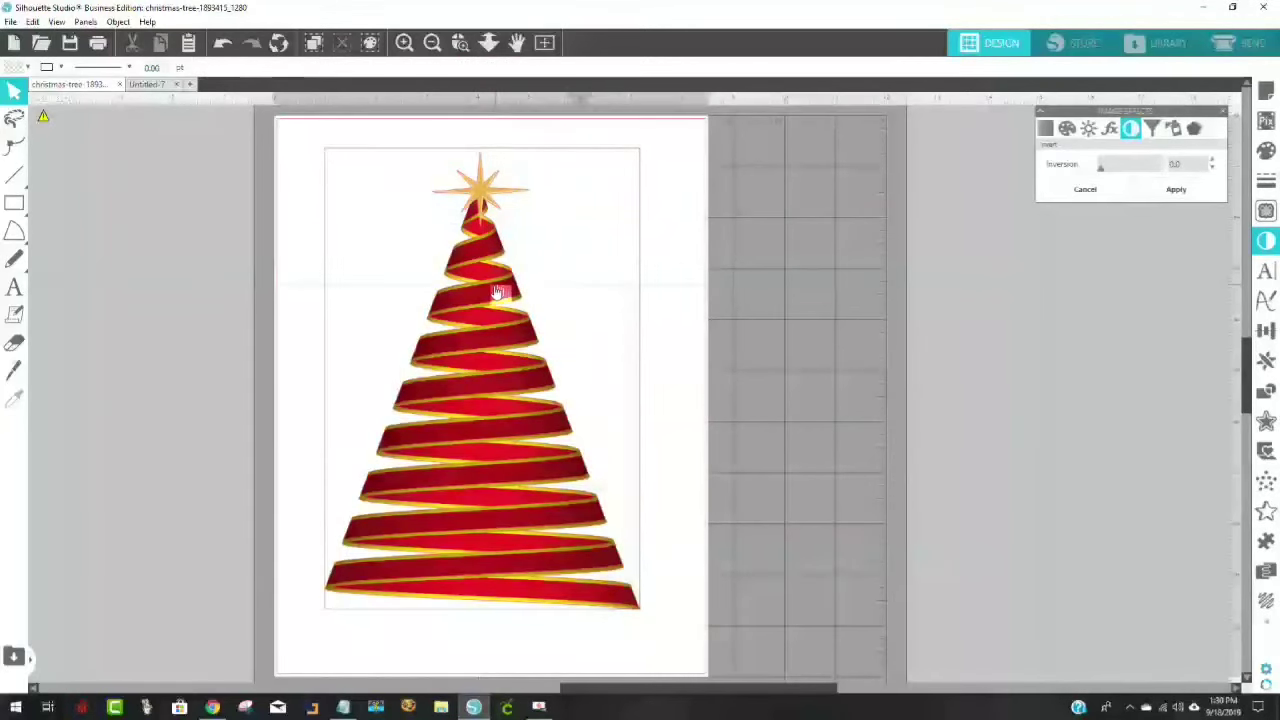
pyautogui.moveTo(497, 291); pyautogui.dragTo(898, 326)
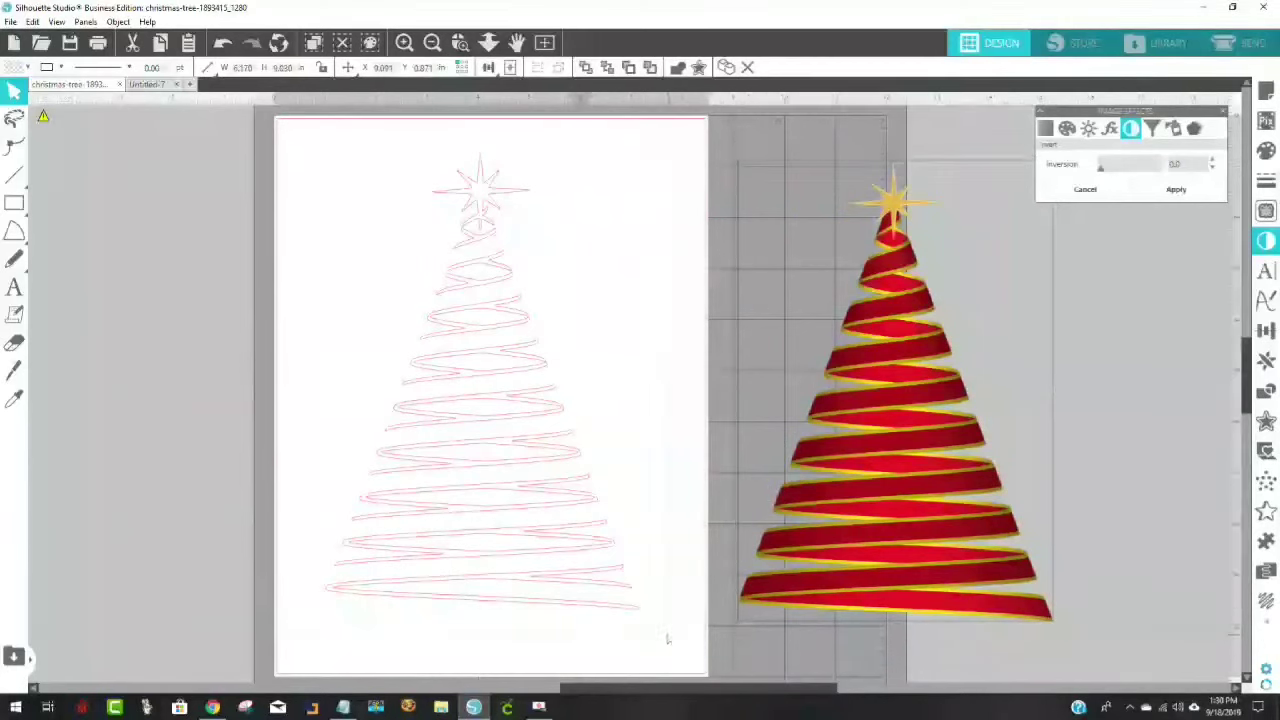
# Step: Combine all the traced star and ribbon outlines on the page into one compound path
pyautogui.moveTo(667, 638); pyautogui.dragTo(316, 120)
pyautogui.rightClick(508, 237)
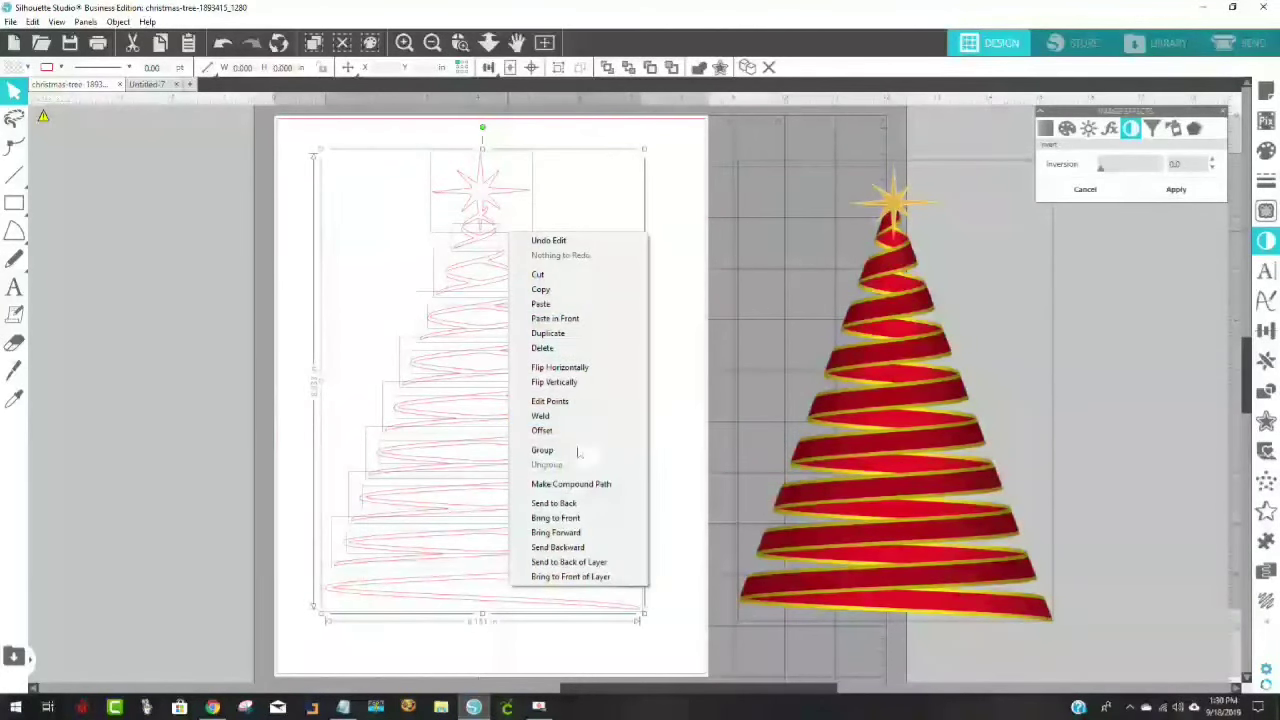
pyautogui.click(575, 484)
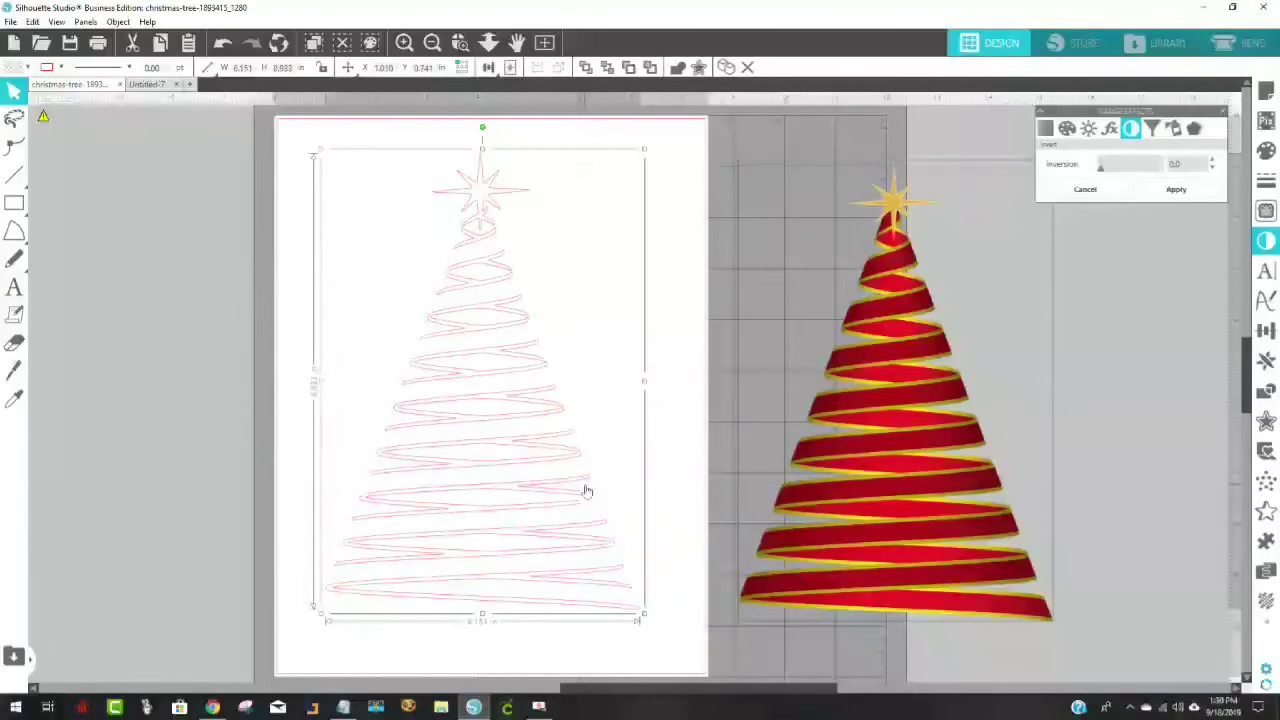
# Step: Try to place the red tree image back over the compound path
pyautogui.click(881, 453)
pyautogui.moveTo(881, 453); pyautogui.dragTo(478, 430)
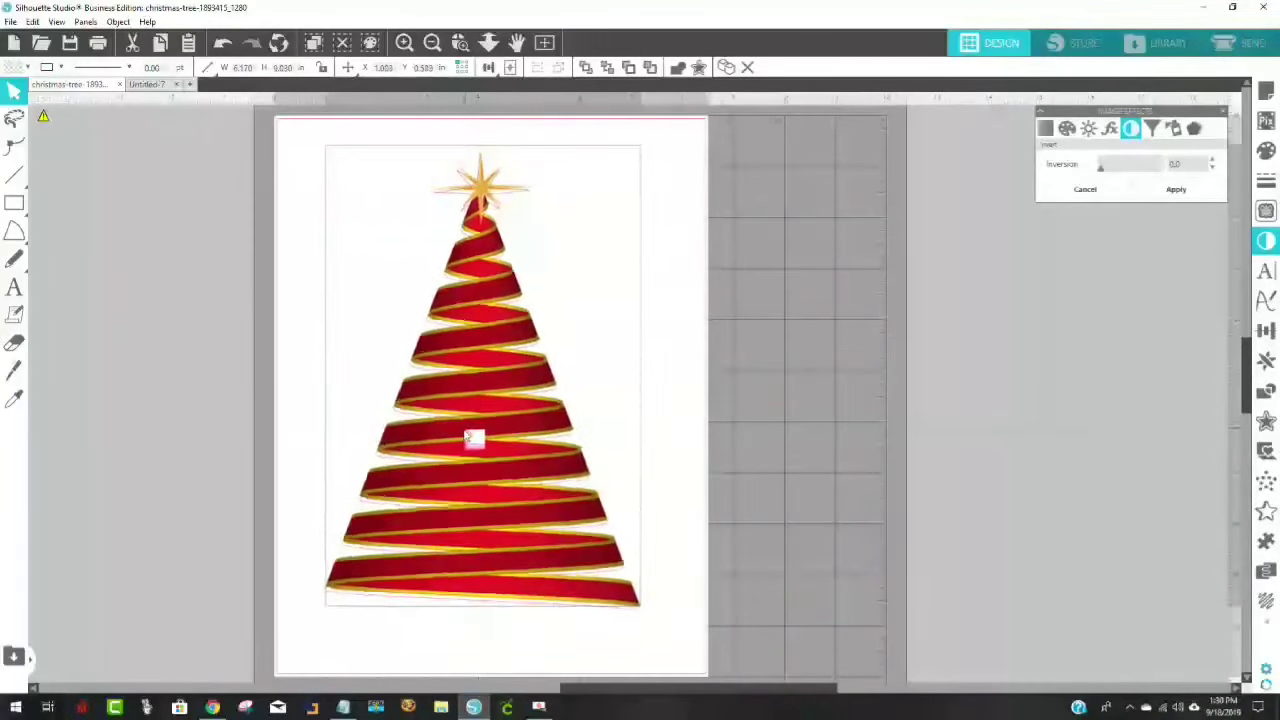
pyautogui.hotkey('ctrl', 'z')
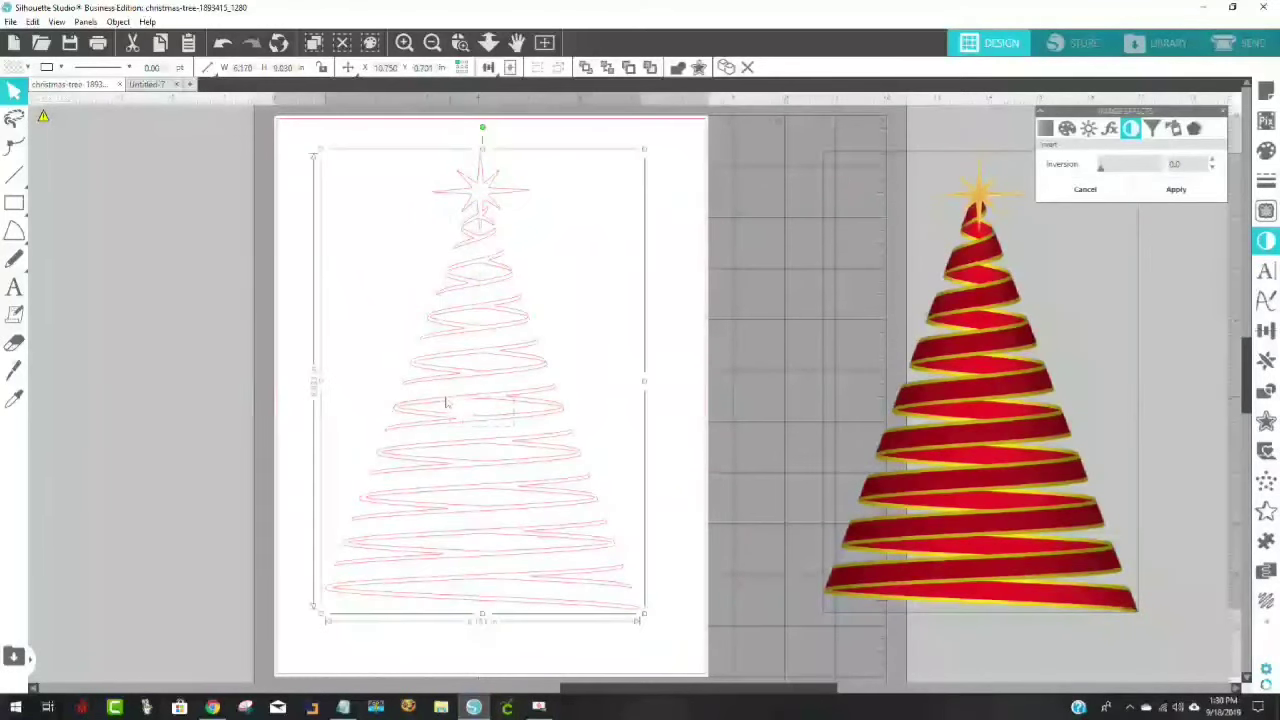
# Step: Shift the compound path slightly on the page and place the red tree image over it
pyautogui.moveTo(491, 406)
pyautogui.mouseDown()
pyautogui.moveTo(462, 393)
pyautogui.moveTo(497, 401)
pyautogui.mouseUp()
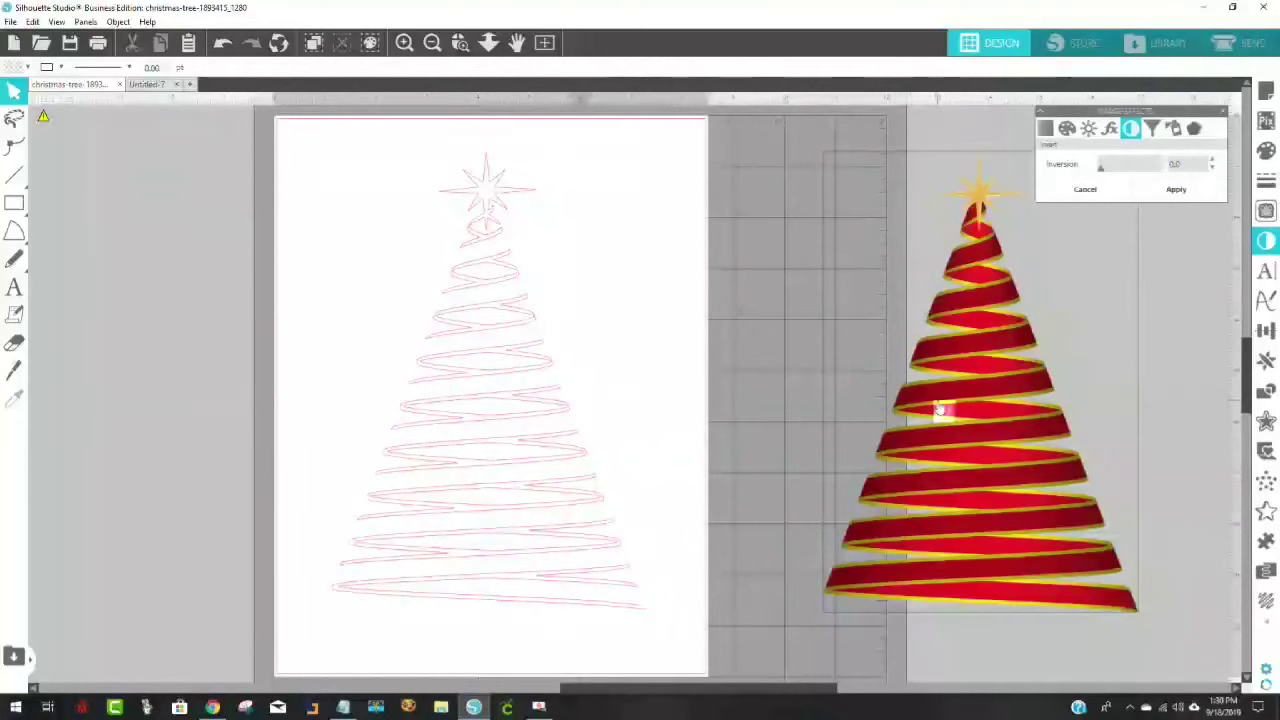
pyautogui.moveTo(943, 409); pyautogui.dragTo(449, 406)
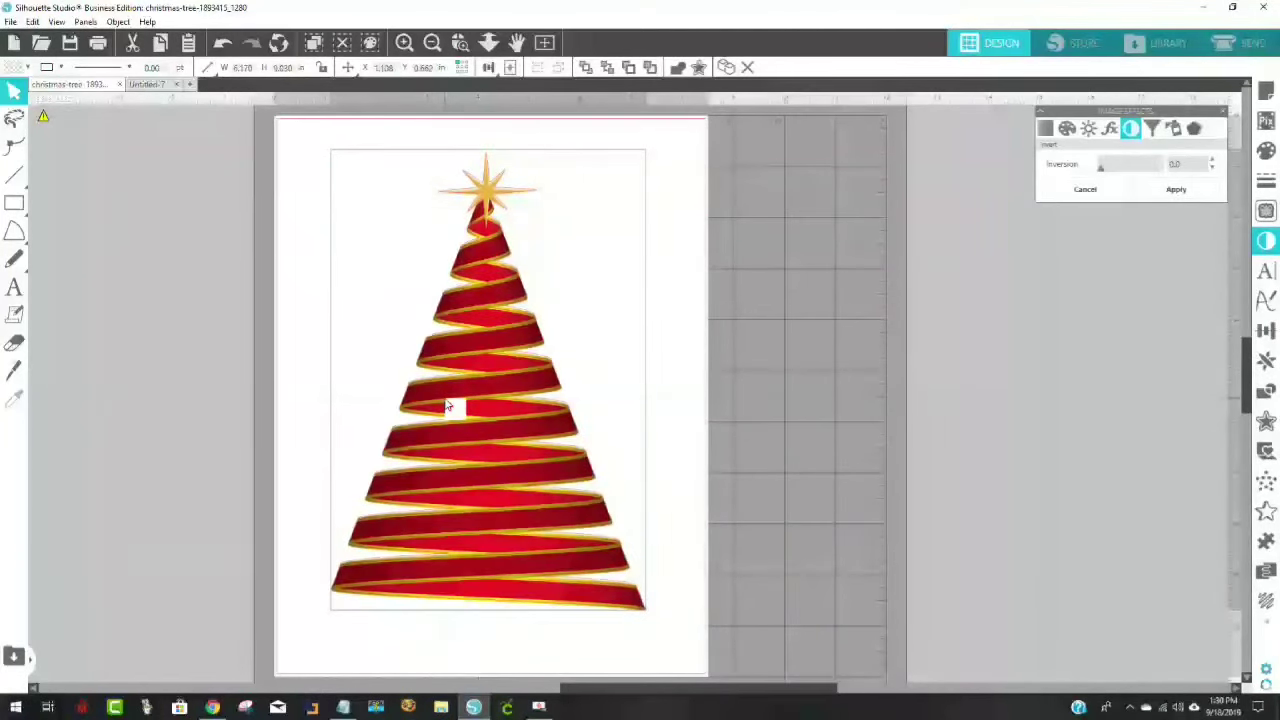
pyautogui.click(268, 396)
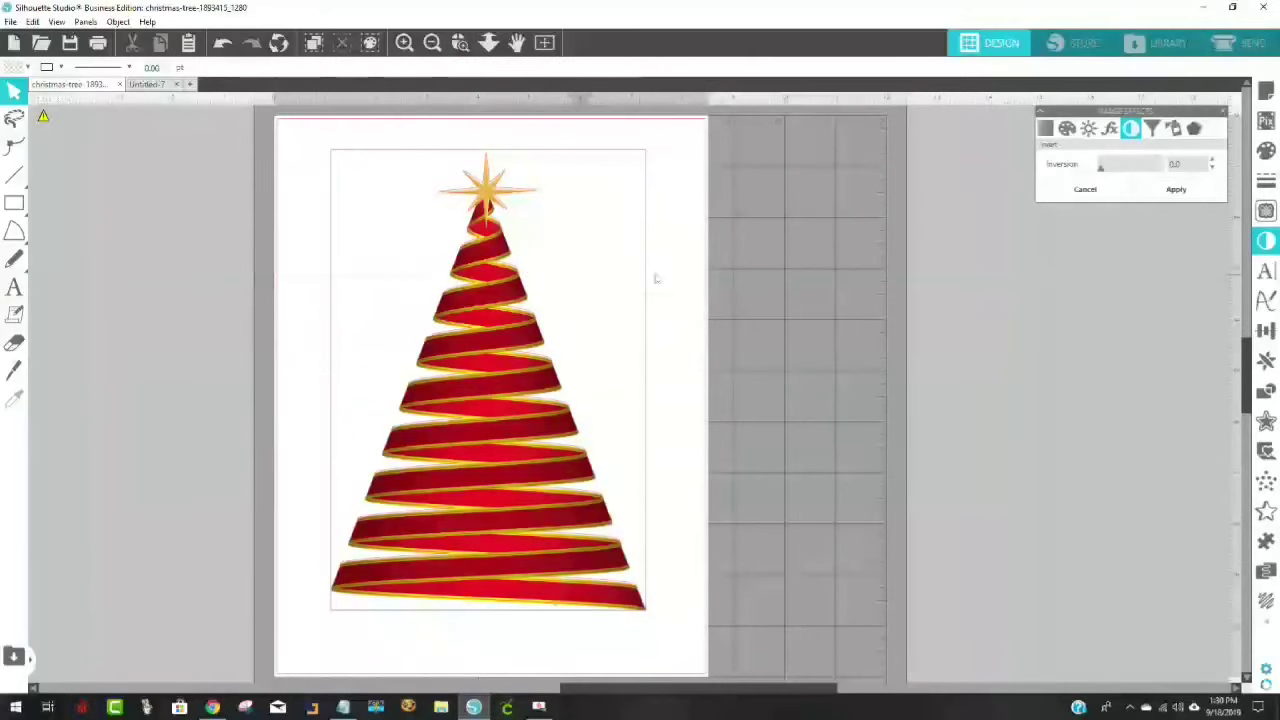
# Step: Align the centers of the tree image and its compound outline, and inspect the fit up close
pyautogui.moveTo(638, 316); pyautogui.dragTo(371, 177)
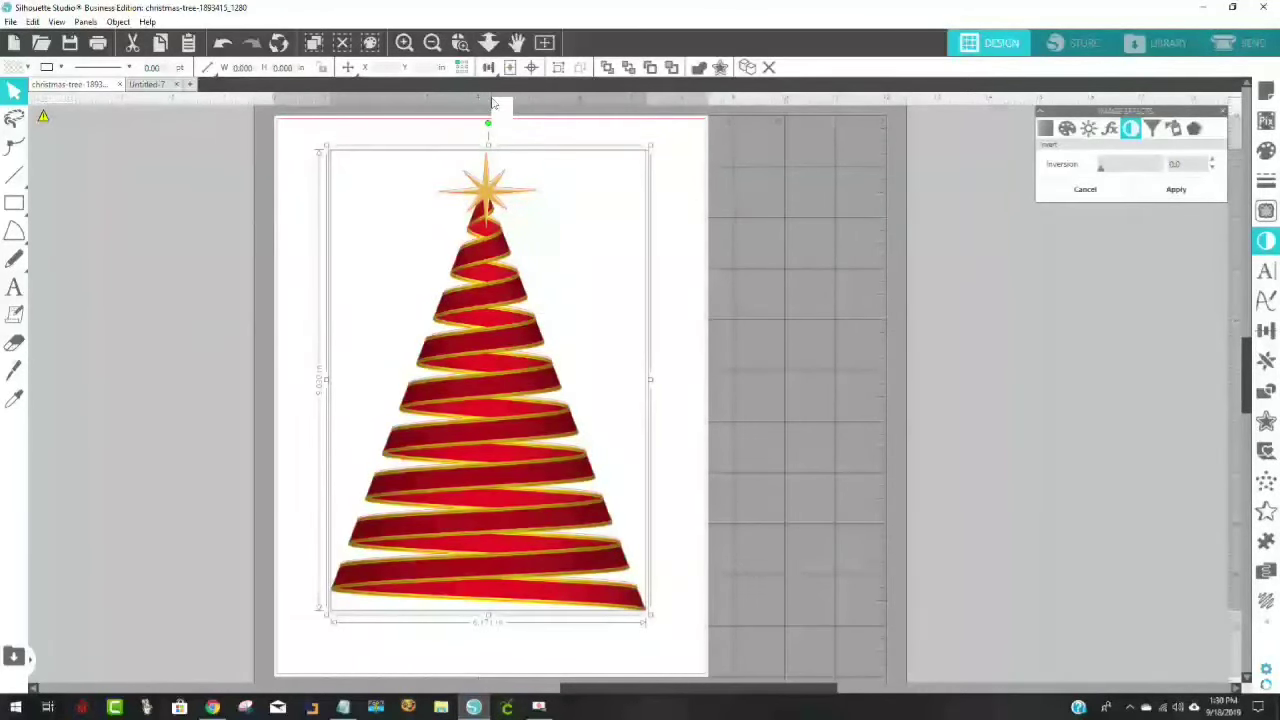
pyautogui.click(532, 67)
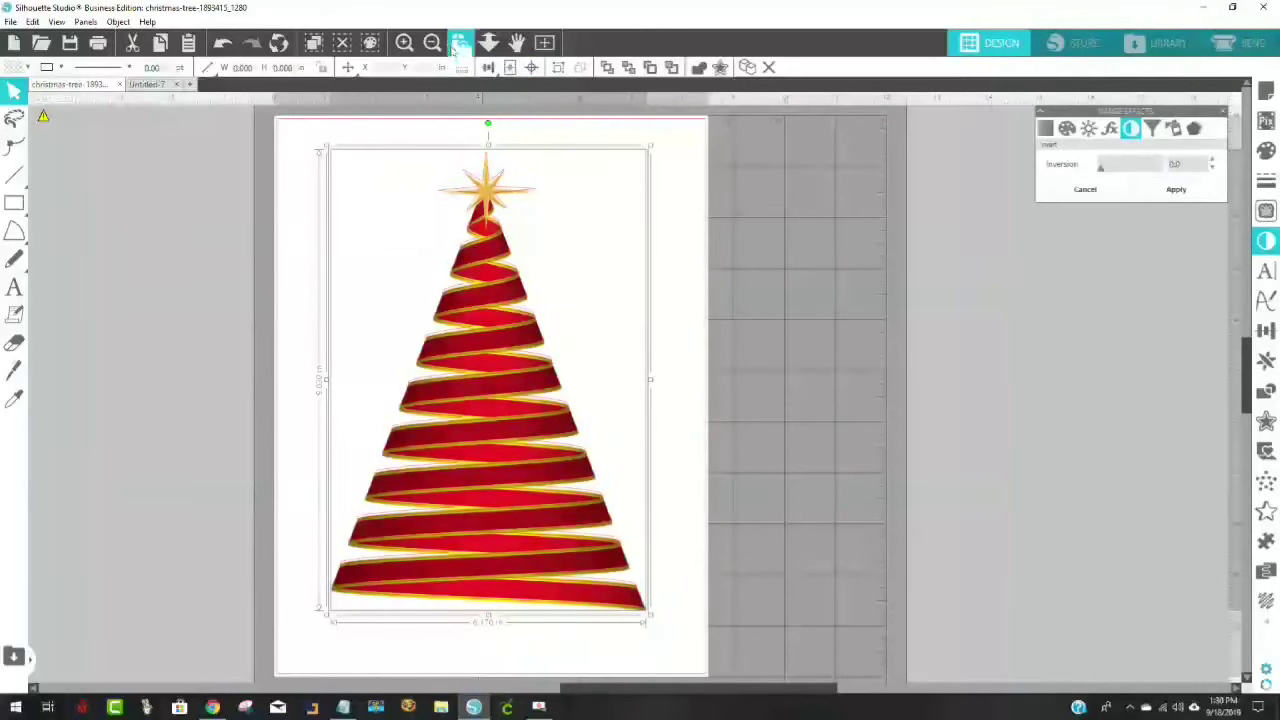
pyautogui.click(519, 324)
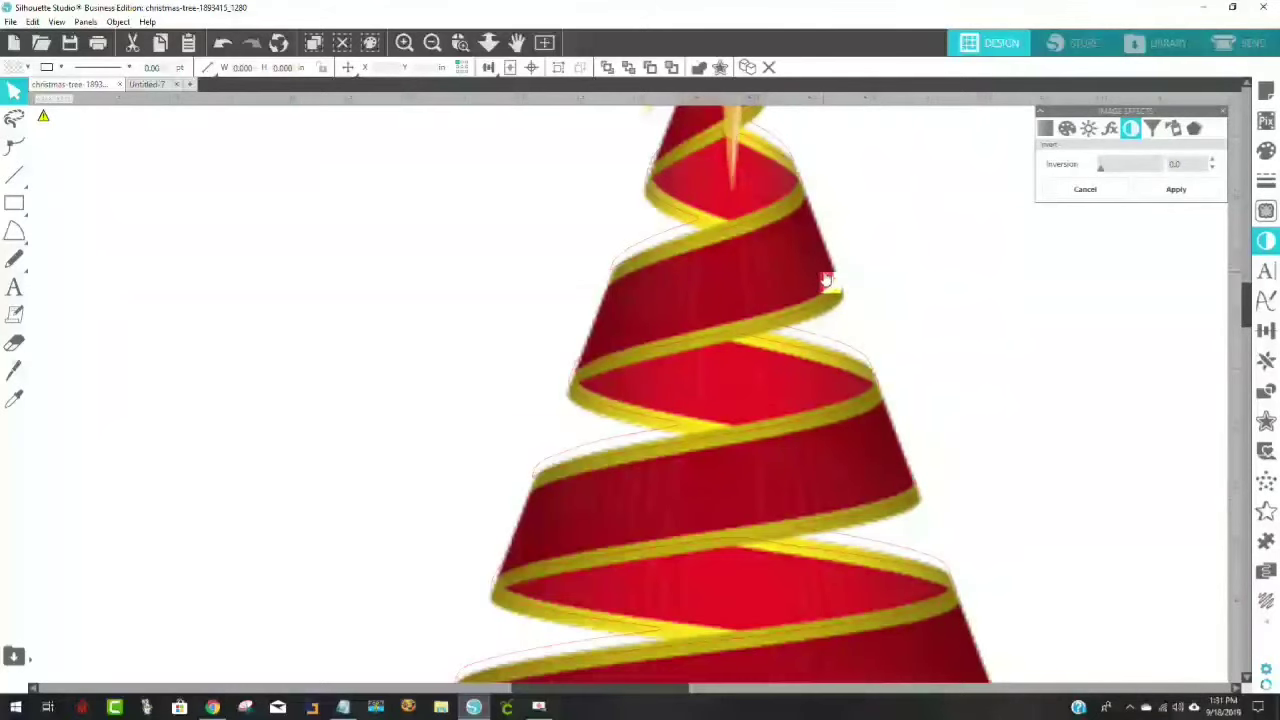
# Step: Nudge the tree image up to a Y position of 0.604 in so it matches its cut outline
pyautogui.click(432, 43)
pyautogui.click(432, 43)
pyautogui.click(432, 43)
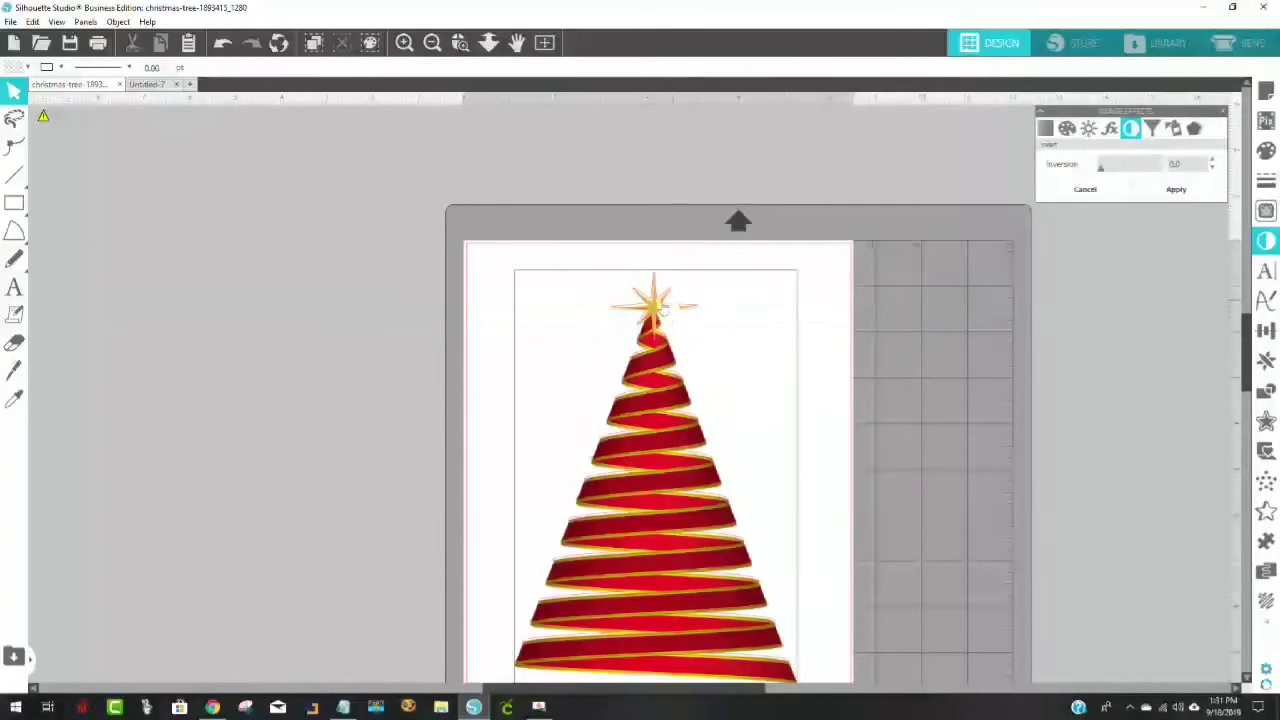
pyautogui.click(653, 312)
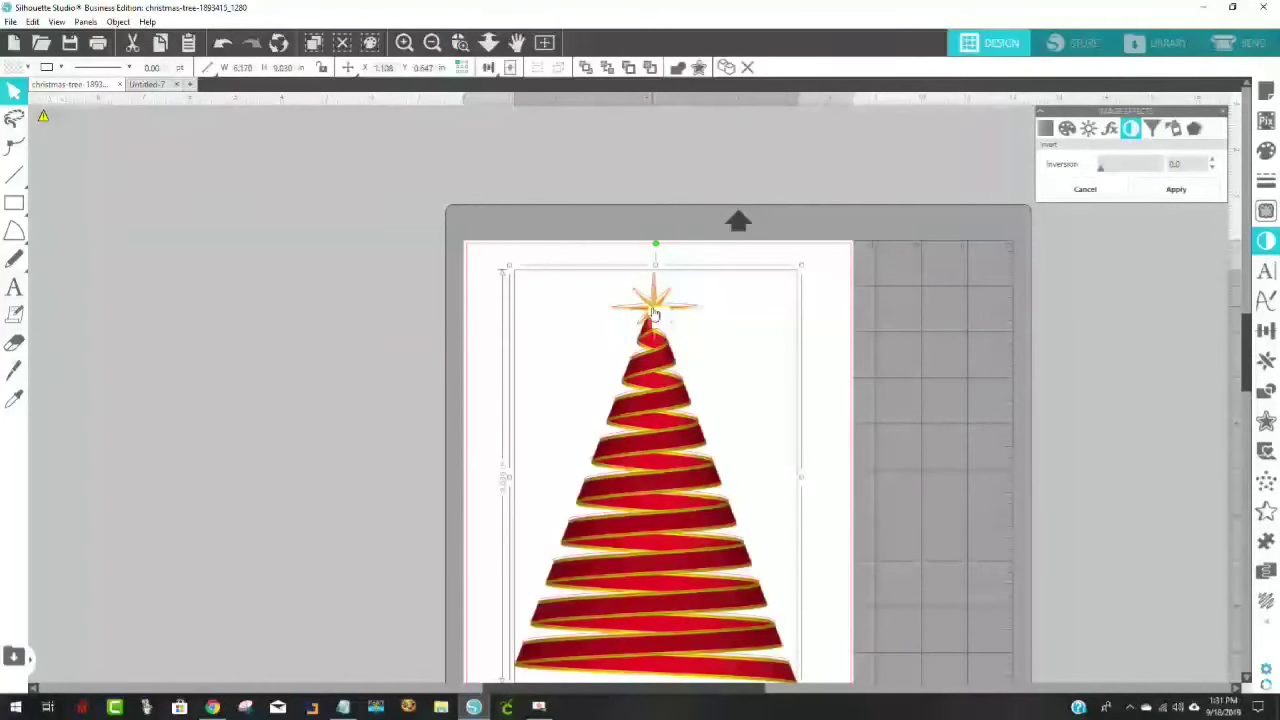
pyautogui.press('Up')
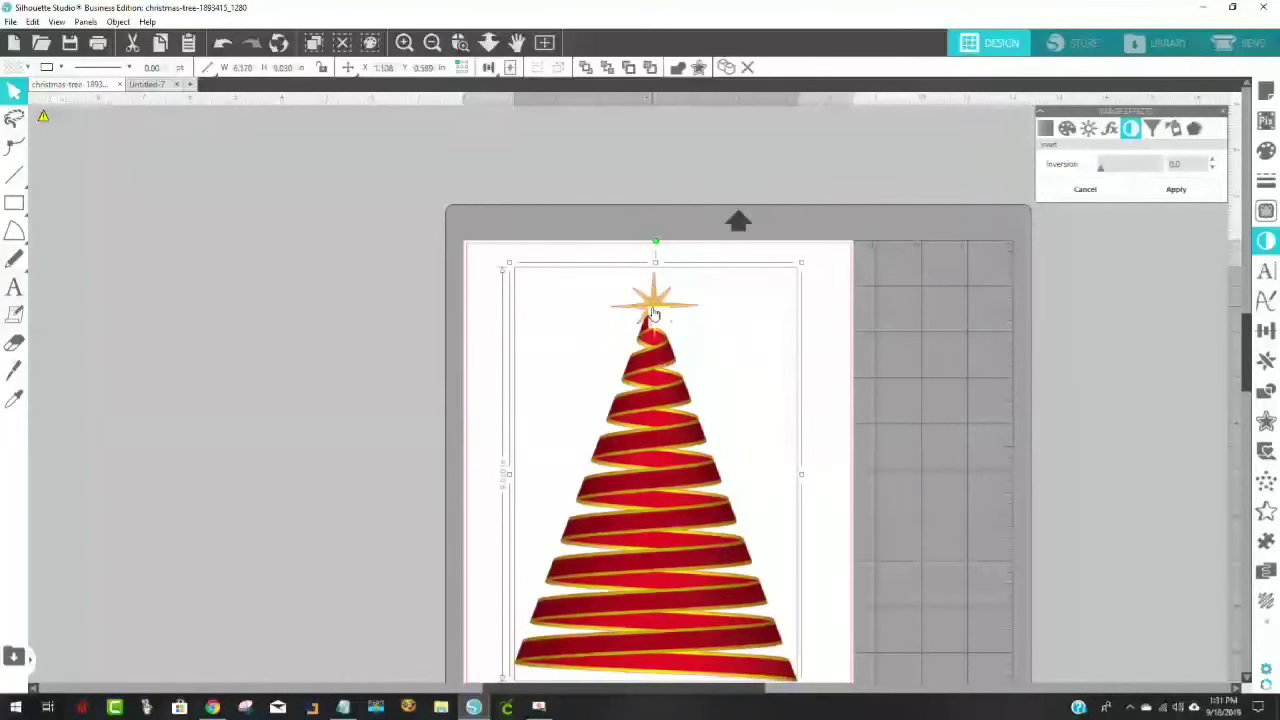
pyautogui.press('Down')
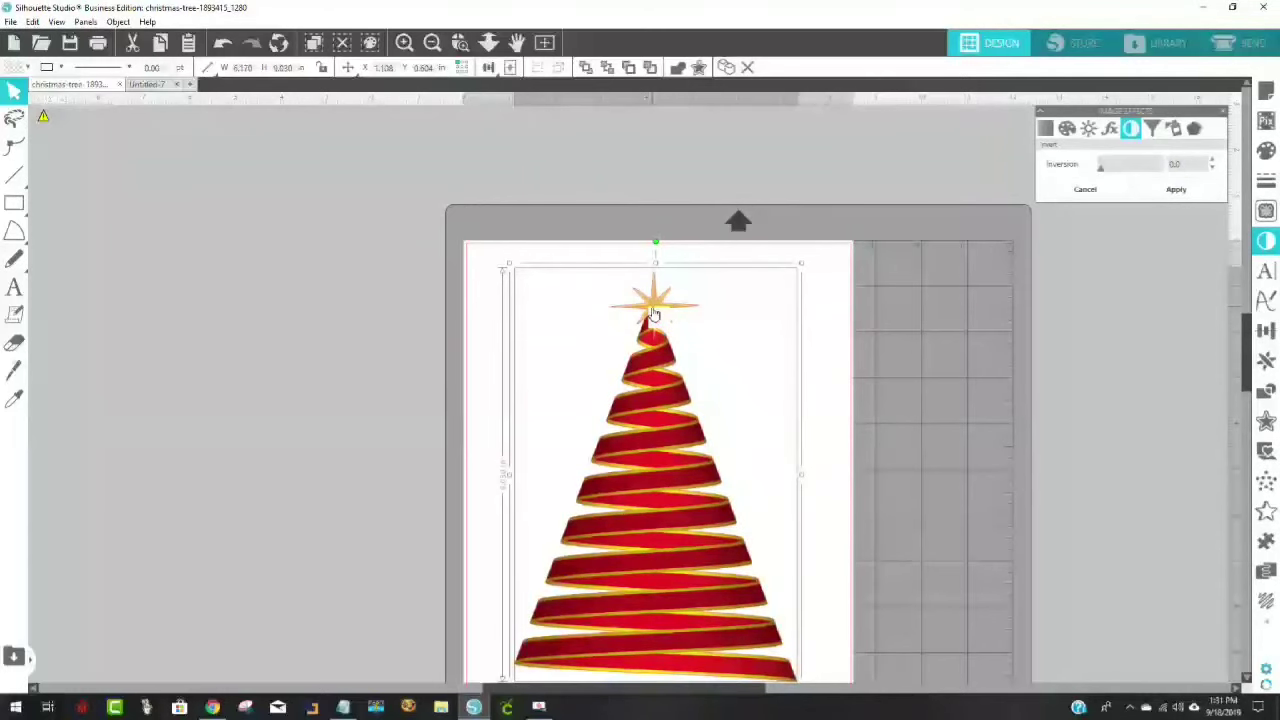
pyautogui.click(440, 310)
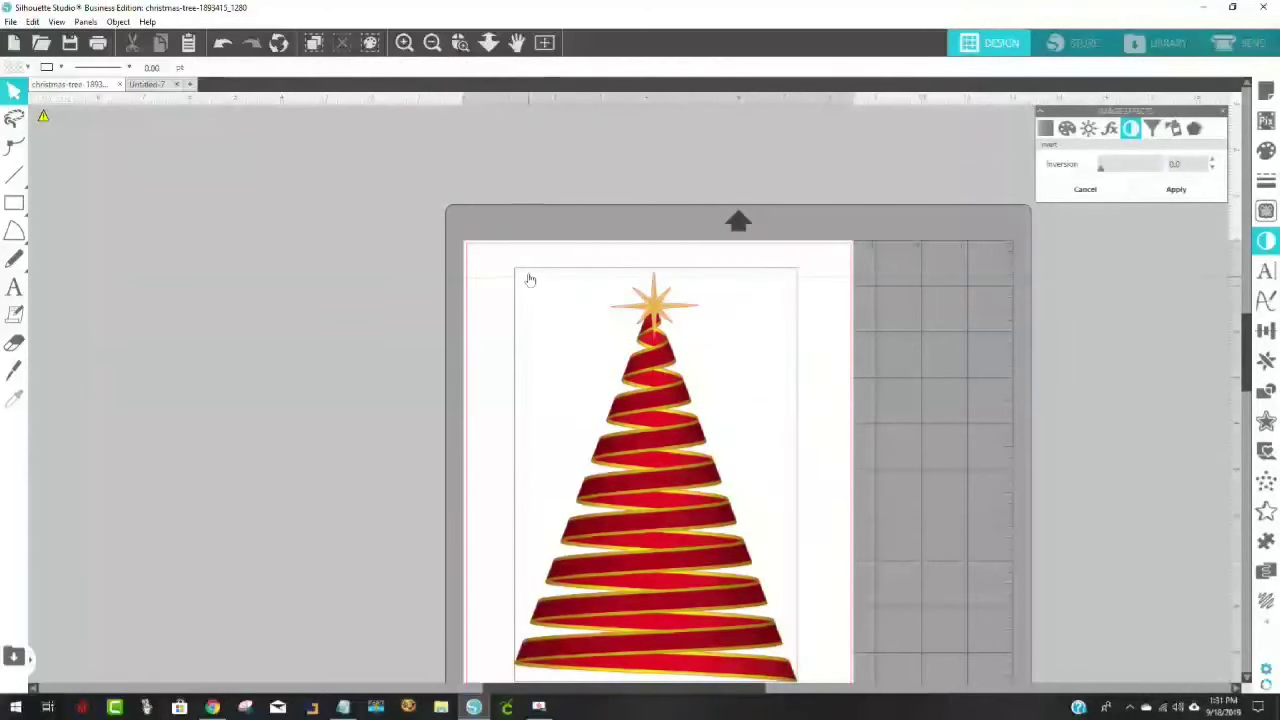
# Step: Group the aligned tree image with its cut outline
pyautogui.rightClick(803, 508)
pyautogui.click(740, 420)
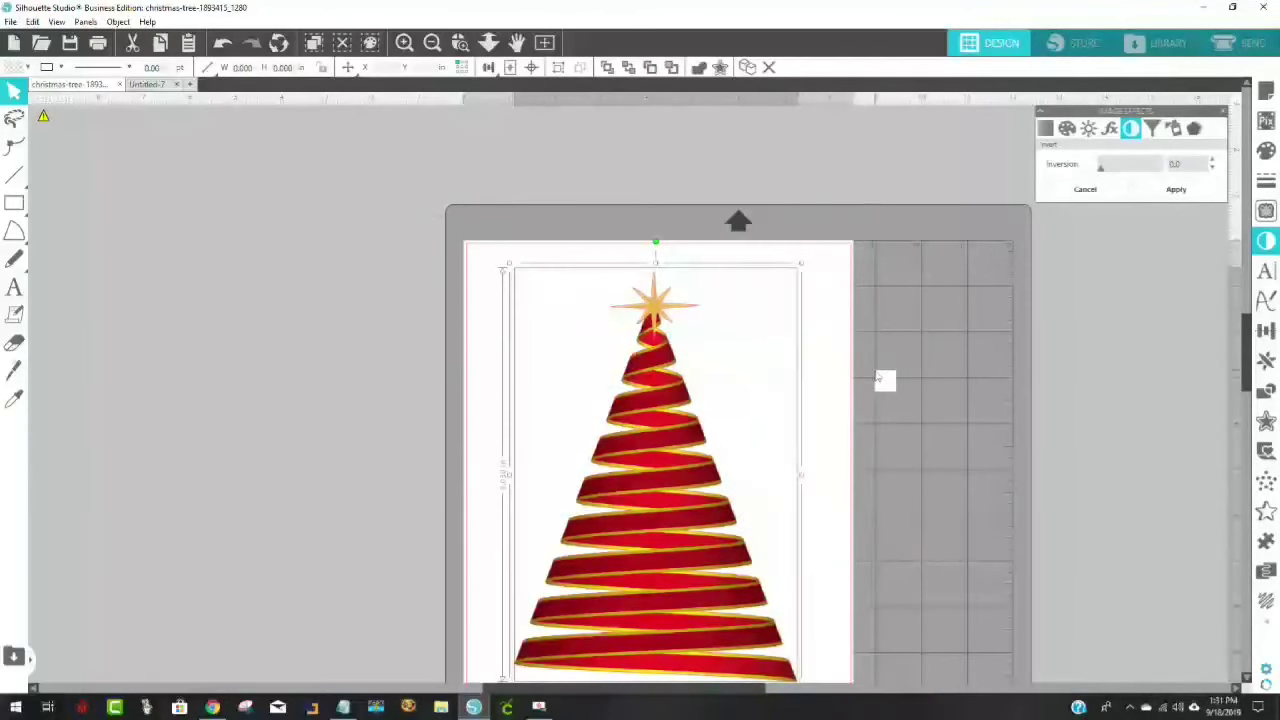
pyautogui.scroll(-1, 880, 378)
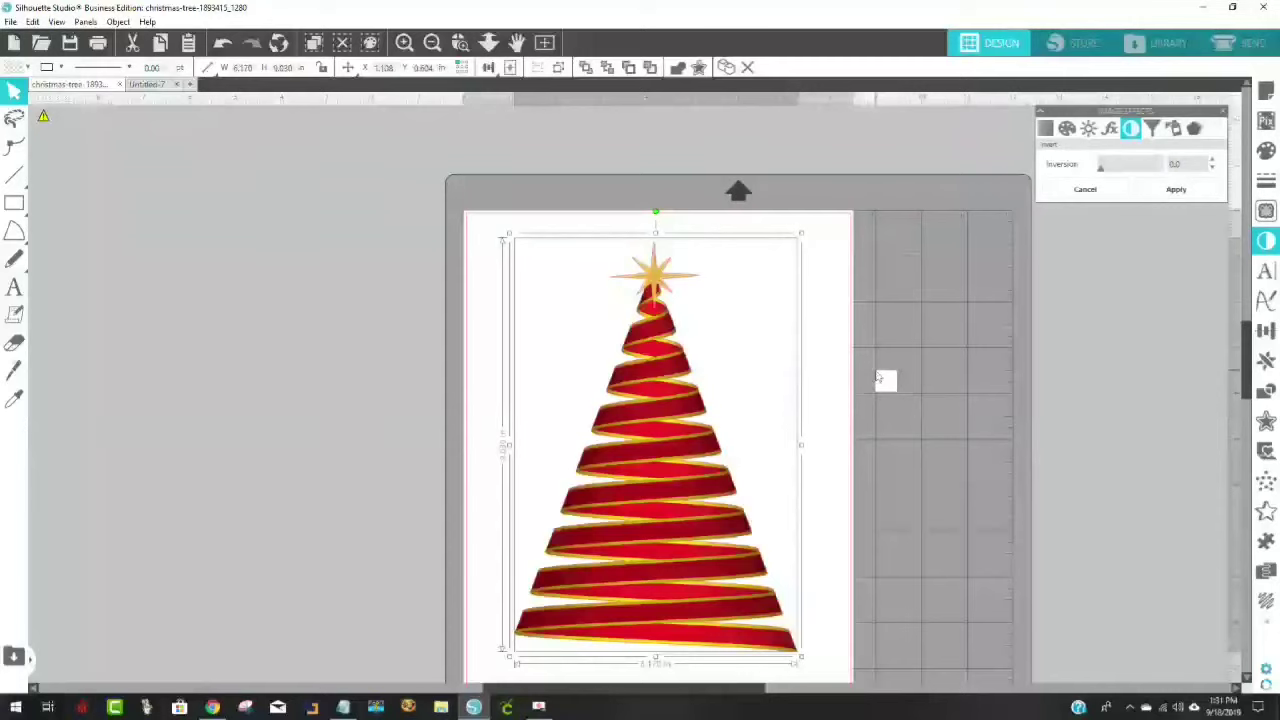
pyautogui.scroll(-2, 908, 358)
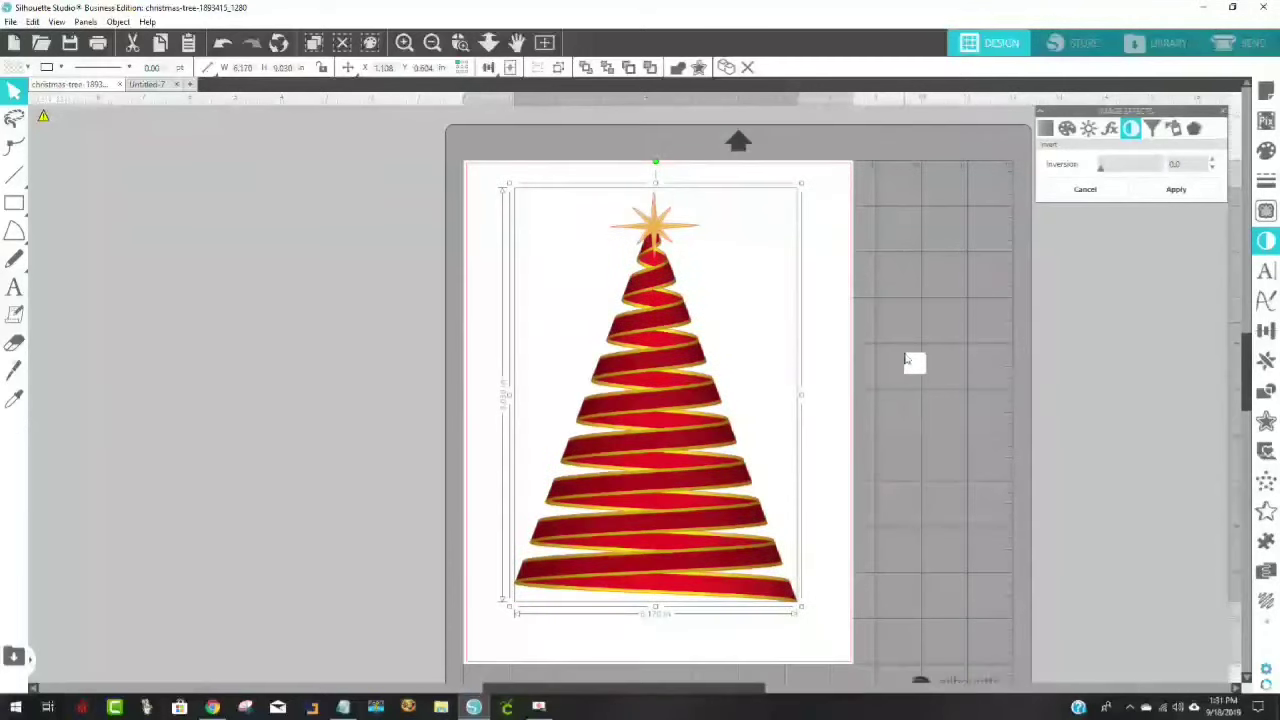